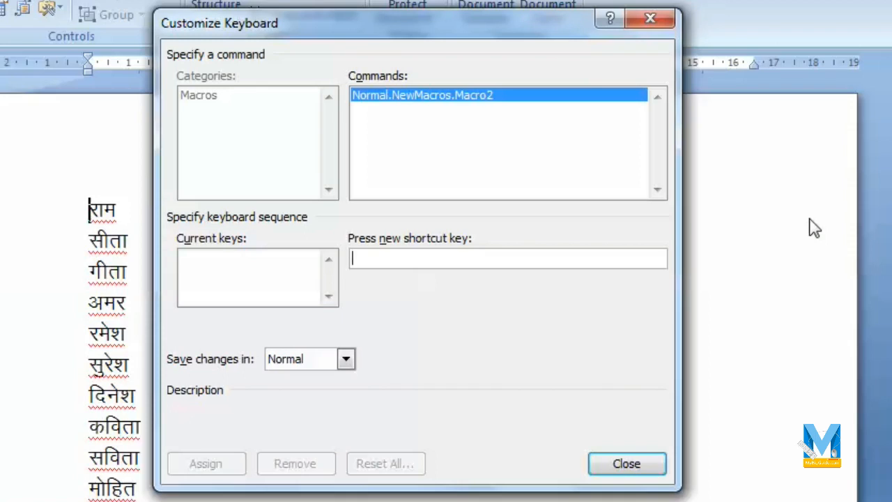
- Assign the shortcut Ctrl+Shift+M to Macro2, stored in Normal, and begin recording the macro
key(ctrl+shift+m)
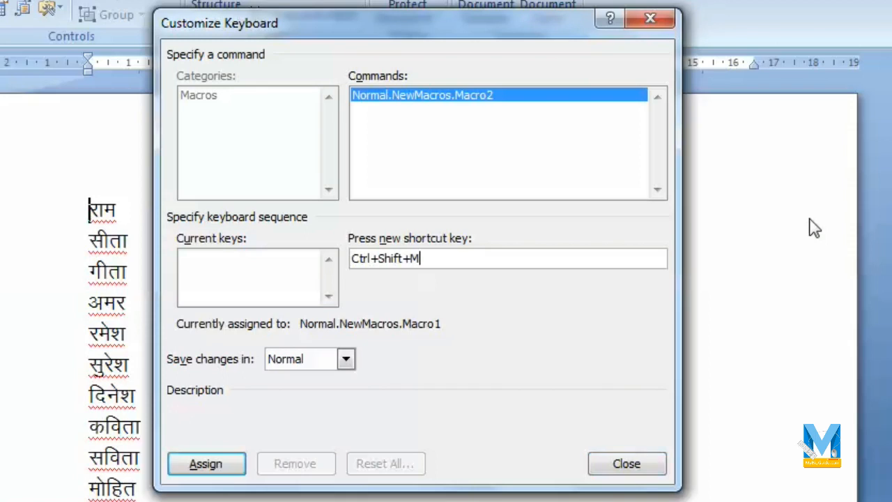
click(237, 464)
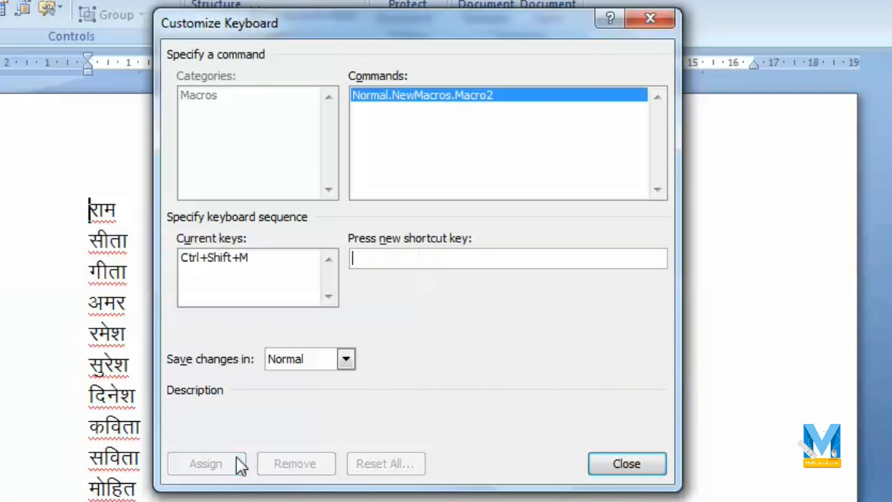
click(624, 469)
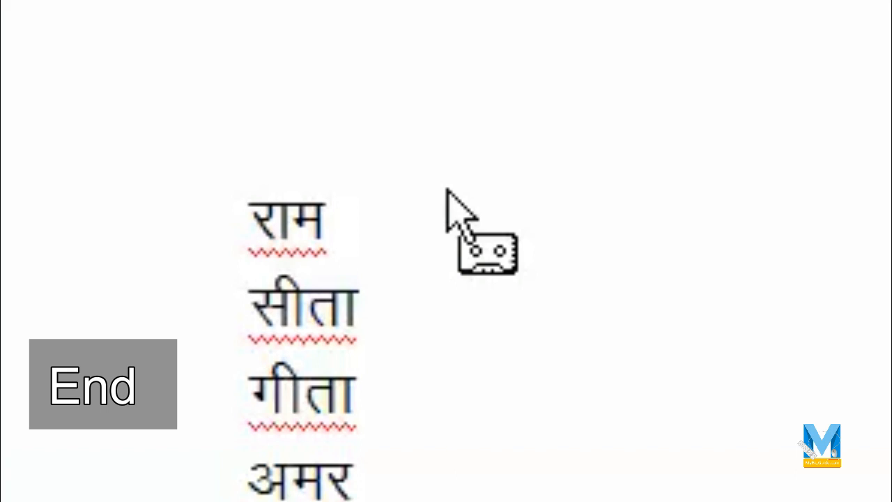
- Record adding a dash after the first name, a line of dashes below it and moving to the second name's start, and stop recording
key(End)
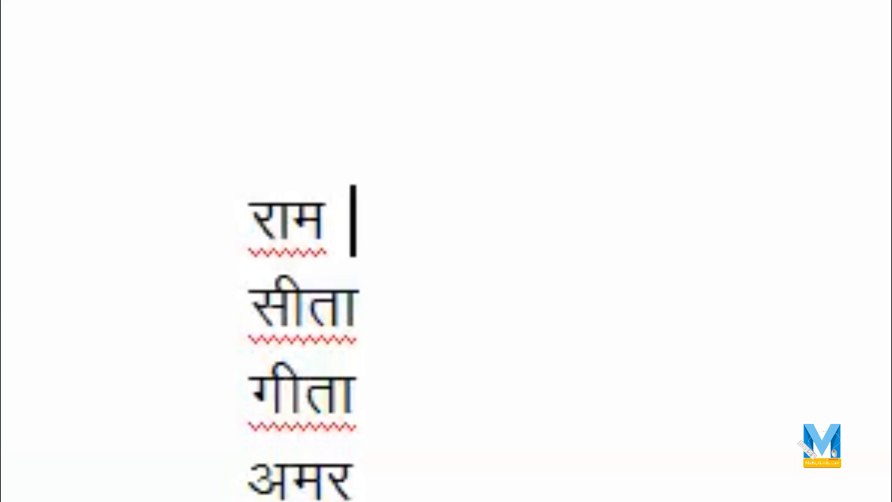
text(-)
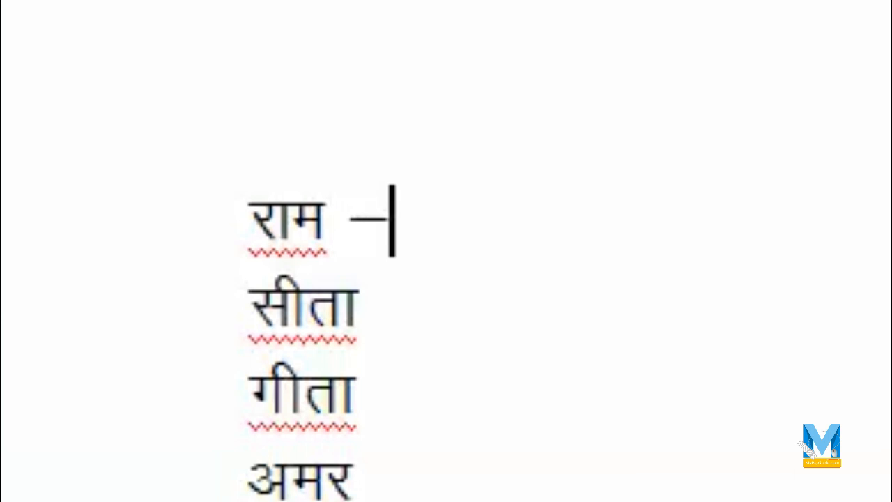
key(Return)
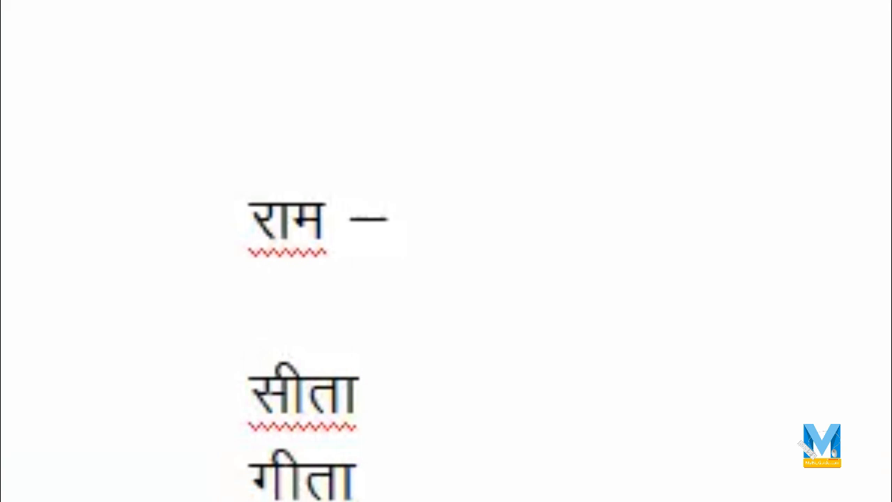
text(-------------)
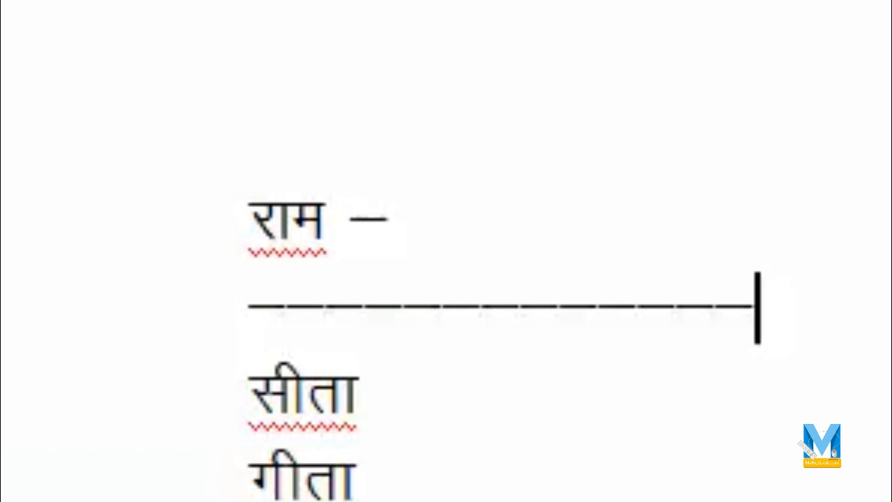
click(359, 395)
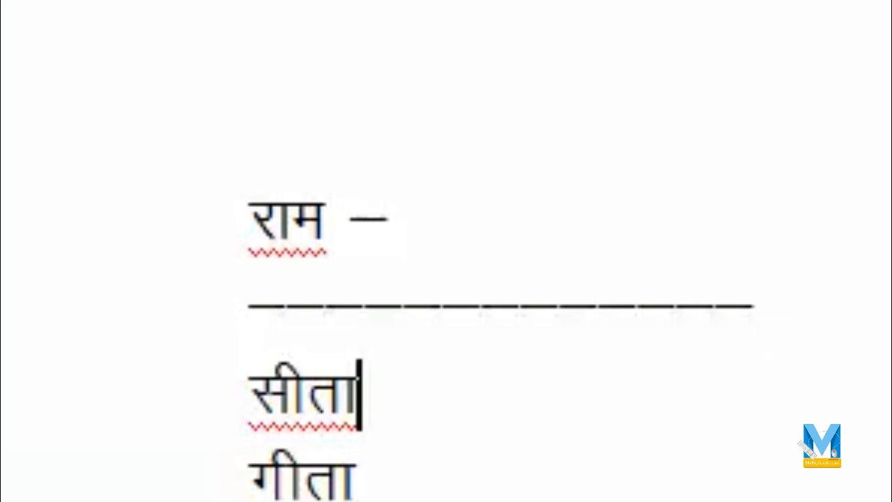
key(Home)
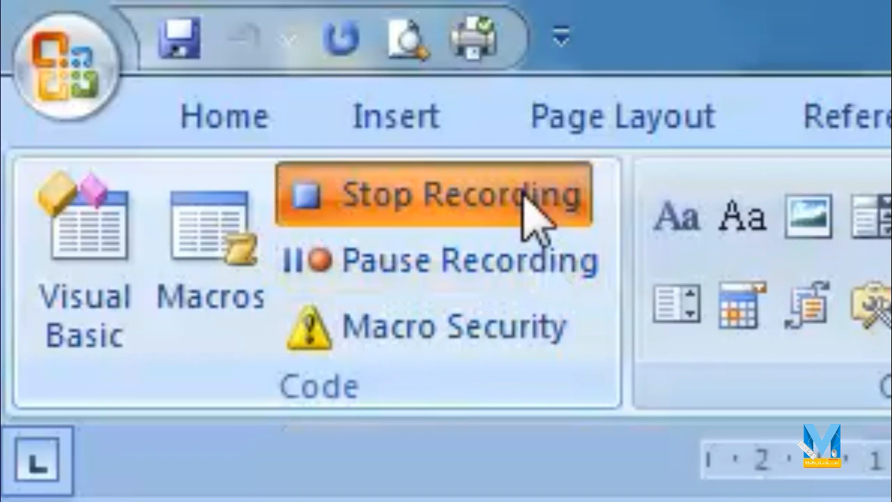
click(524, 199)
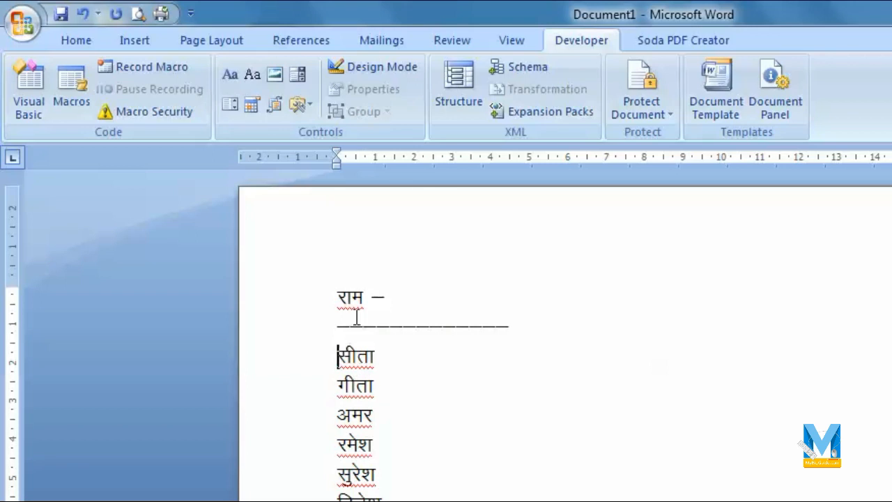
- Run the recorded dash macro on every remaining name, from the second one to the last in the list
click(338, 297)
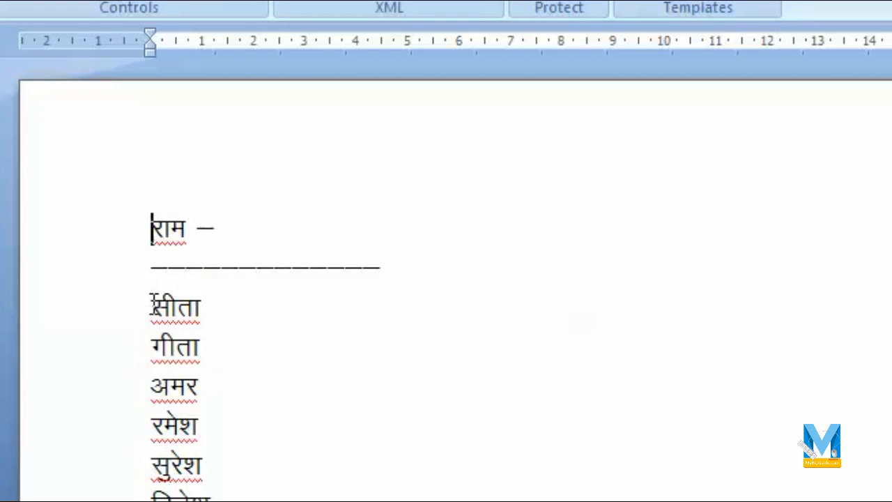
click(153, 305)
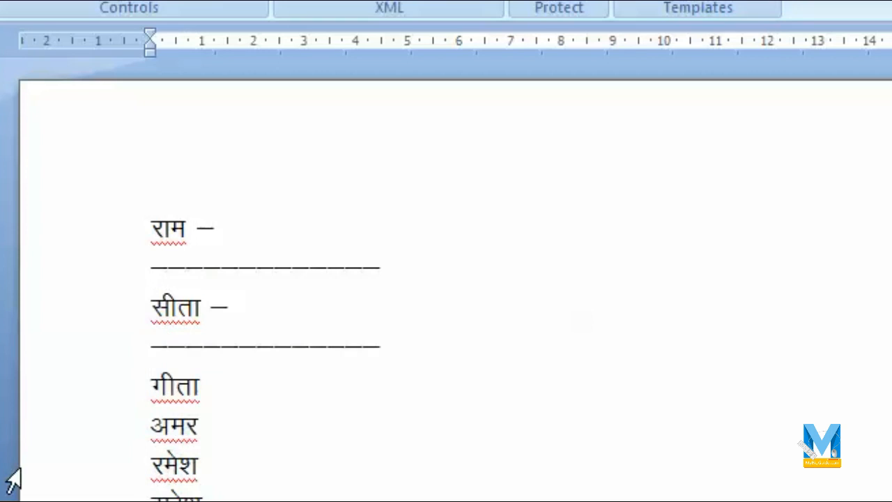
key(ctrl+m)
key(ctrl+m)
key(ctrl+m)
key(ctrl+m)
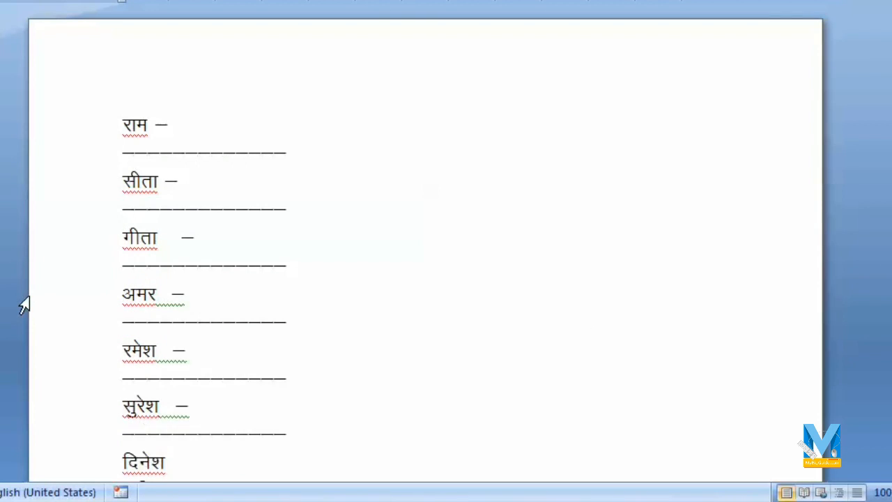
key(ctrl+m)
scroll(24, 303, down, 3)
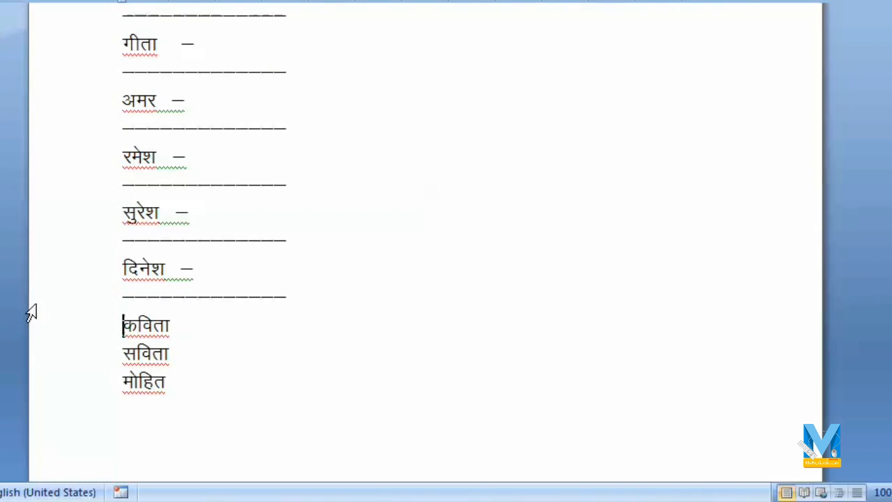
key(ctrl+m)
key(ctrl+m)
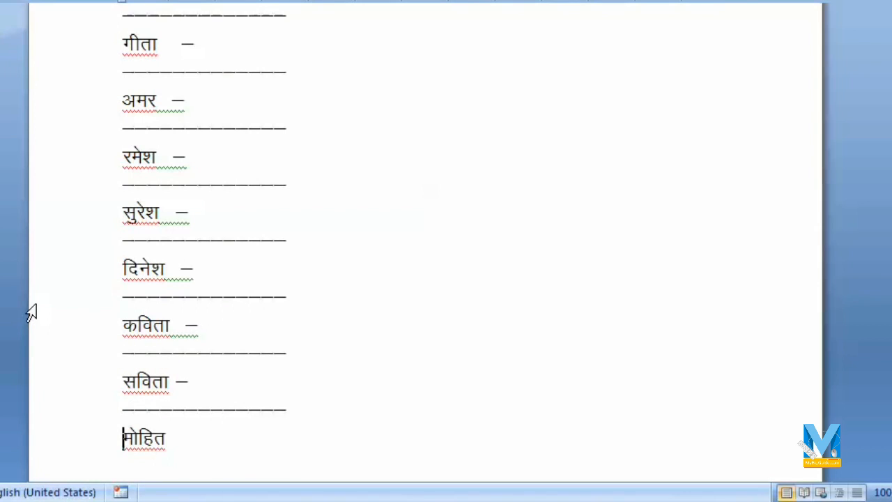
key(ctrl+m)
scroll(53, 332, down, 3)
scroll(426, 363, up, 4)
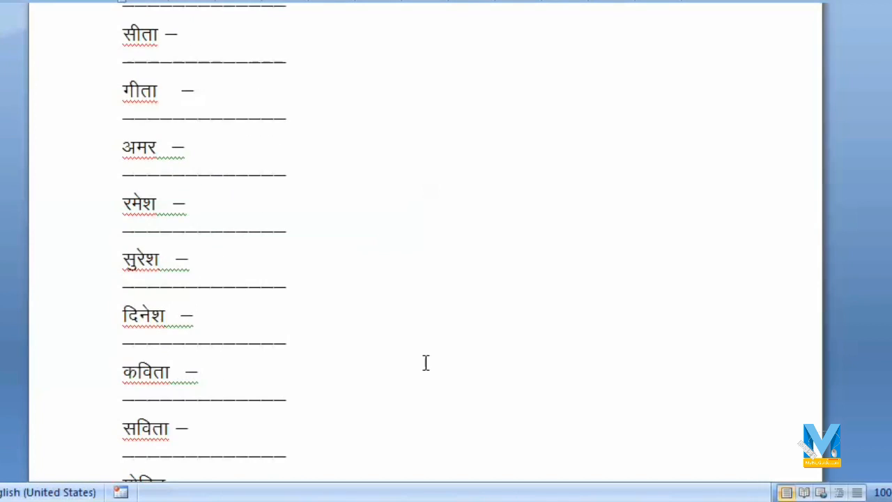
scroll(426, 362, up, 3)
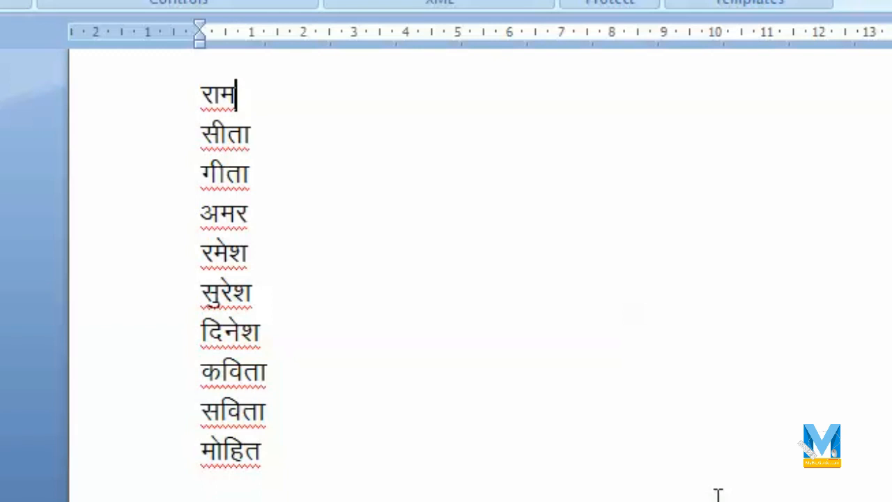
- Start recording Macro3 from the beginning of the first name, with the shortcut Ctrl+Shift+N assigned to it
key(Home)
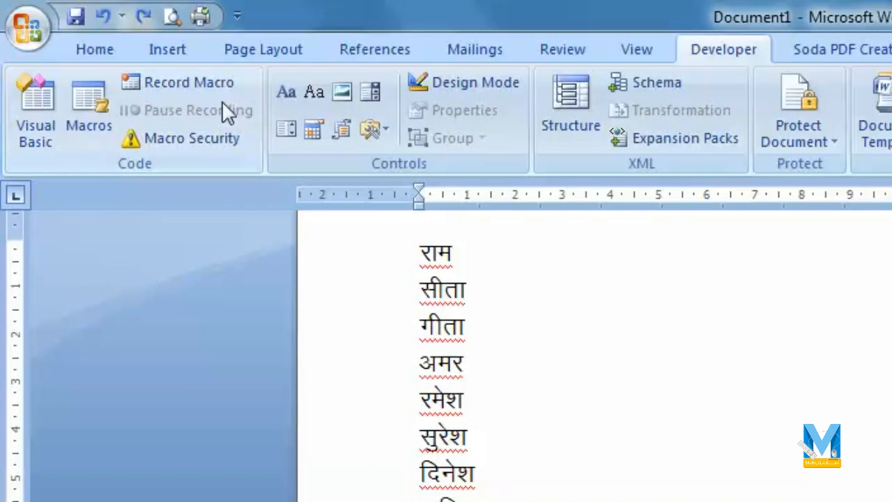
click(205, 89)
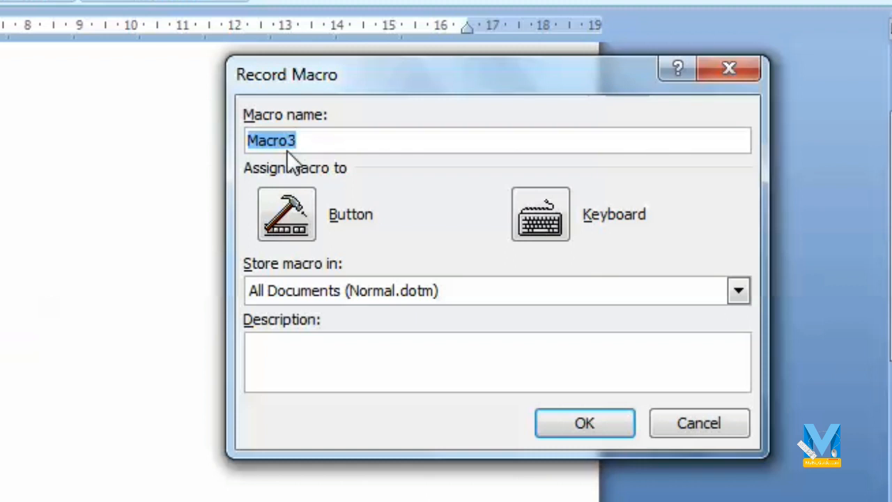
click(530, 216)
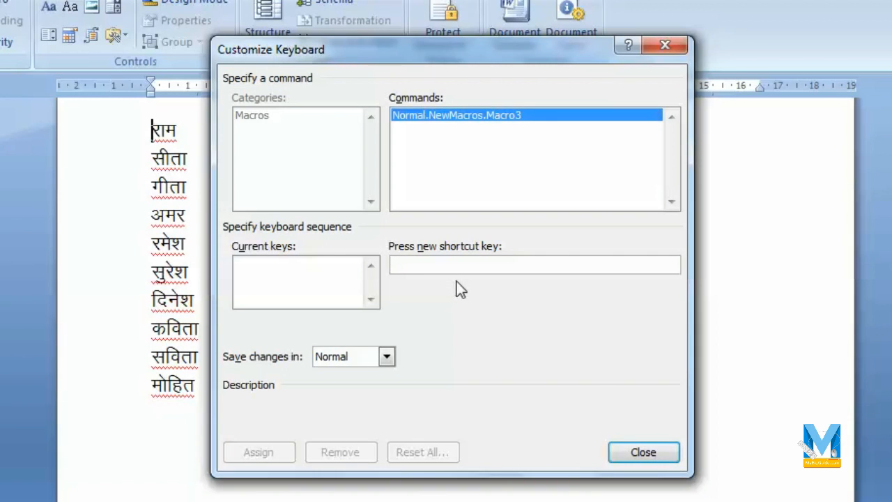
key(ctrl+shift+n)
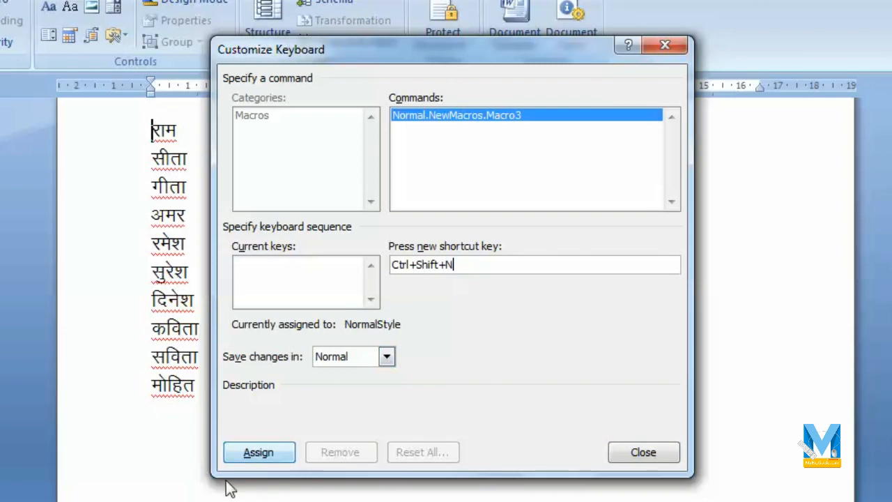
click(274, 459)
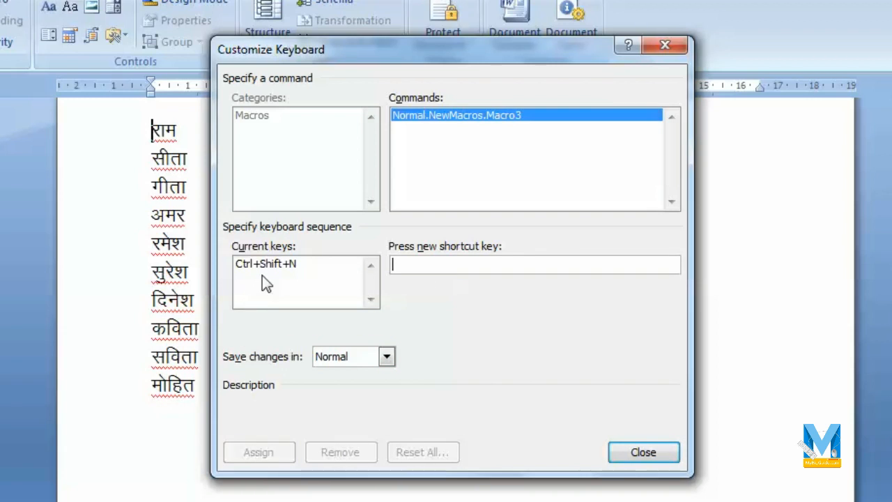
click(645, 453)
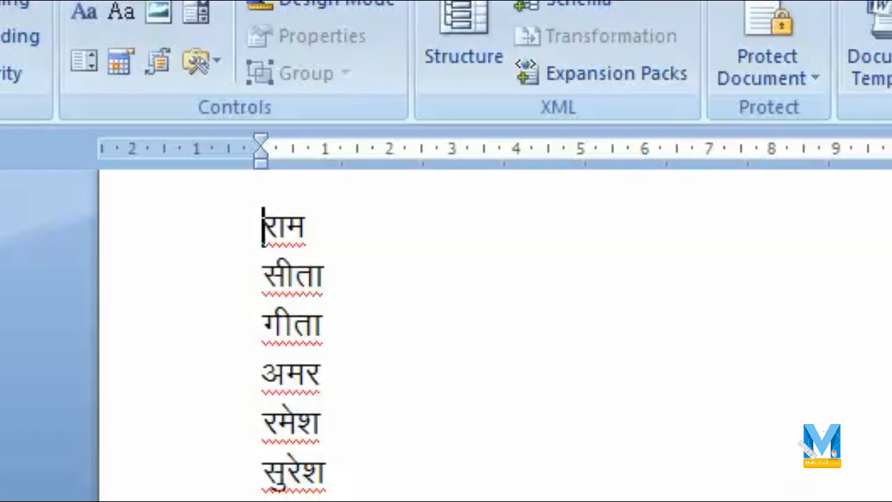
- Record enclosing the first name in round brackets and moving to the start of the next line, and stop recording
text(()
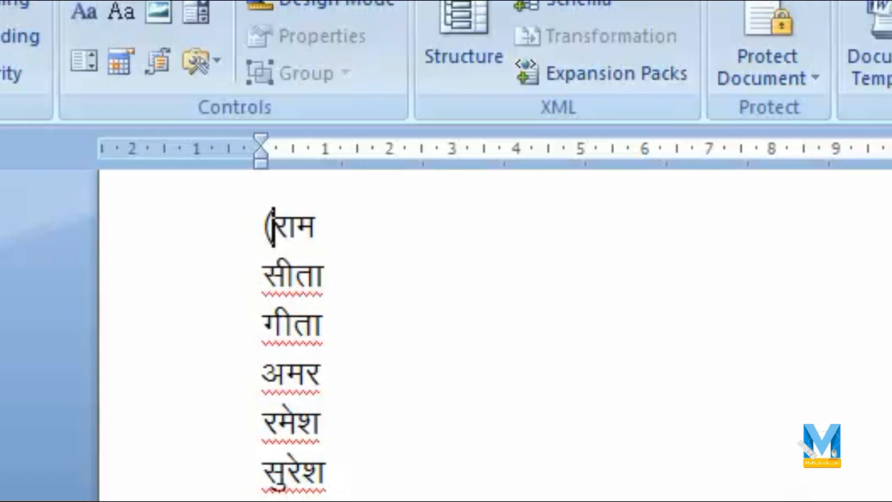
key(End)
text())
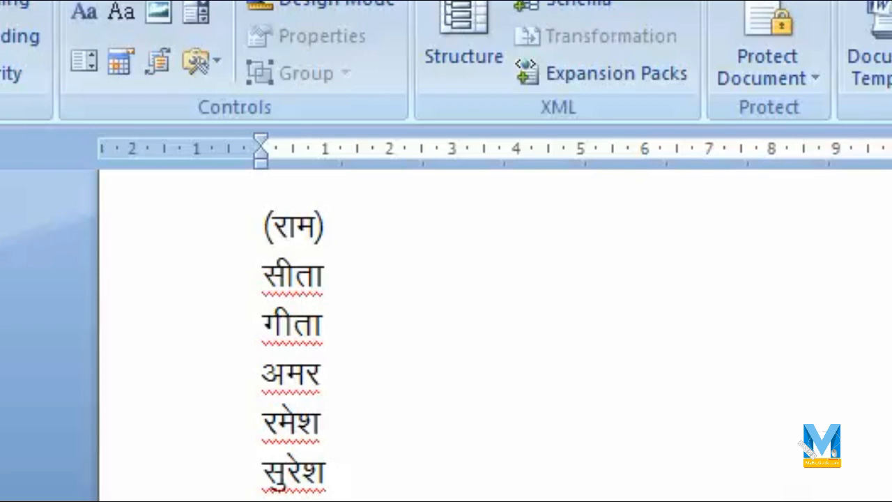
key(Down)
key(Home)
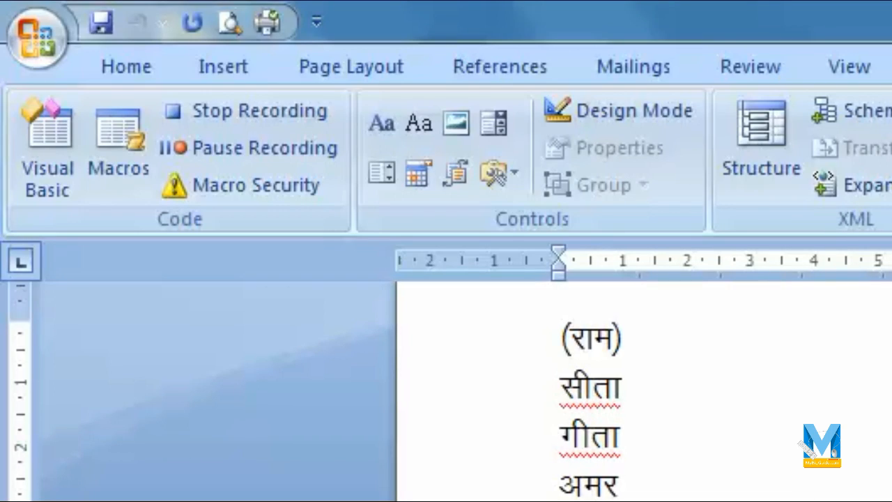
click(287, 116)
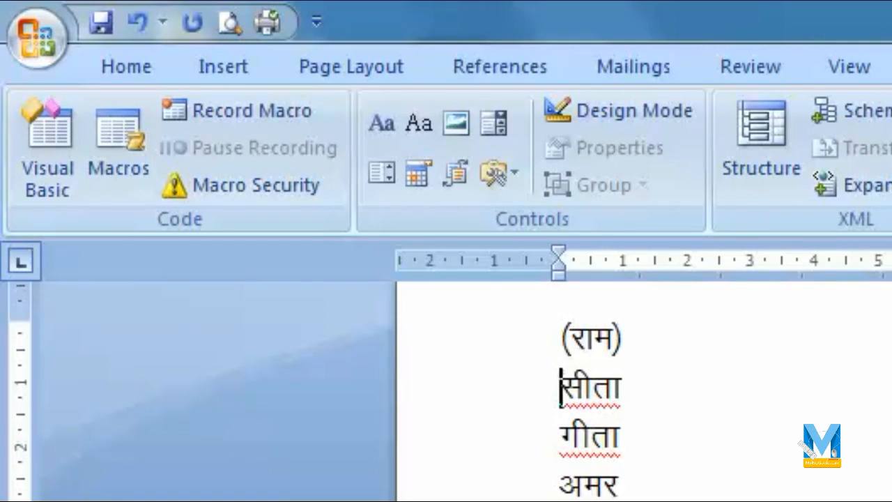
- Run the recorded bracket macro repeatedly on the remaining names, starting from the beginning of the second name
click(552, 337)
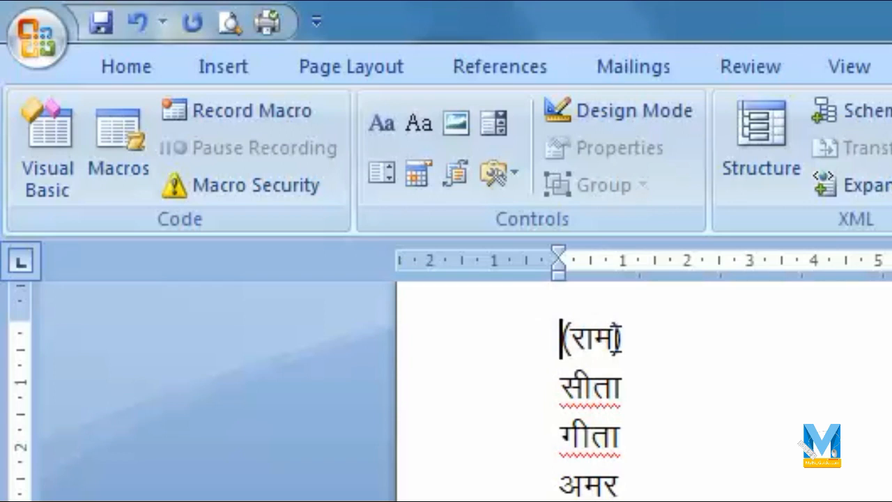
click(564, 385)
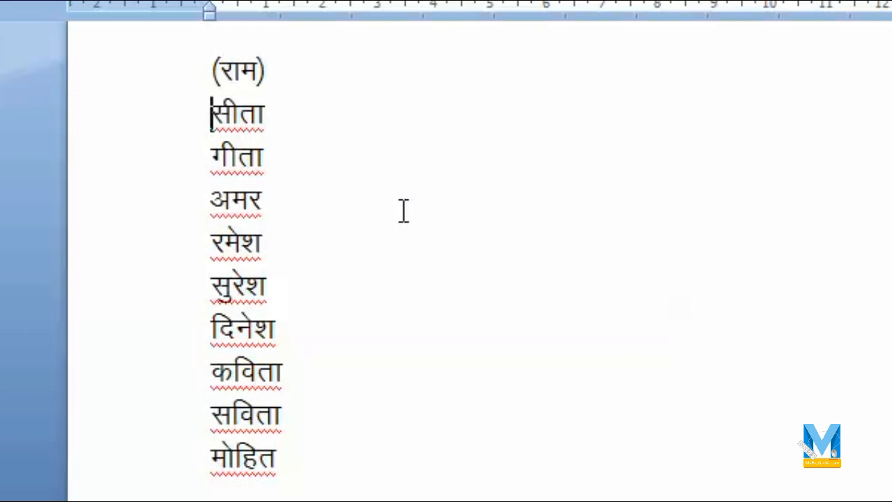
key(ctrl+m)
key(ctrl+m)
key(ctrl+m)
key(ctrl+m)
key(ctrl+m)
key(ctrl+m)
key(ctrl+m)
key(ctrl+m)
key(ctrl+m)
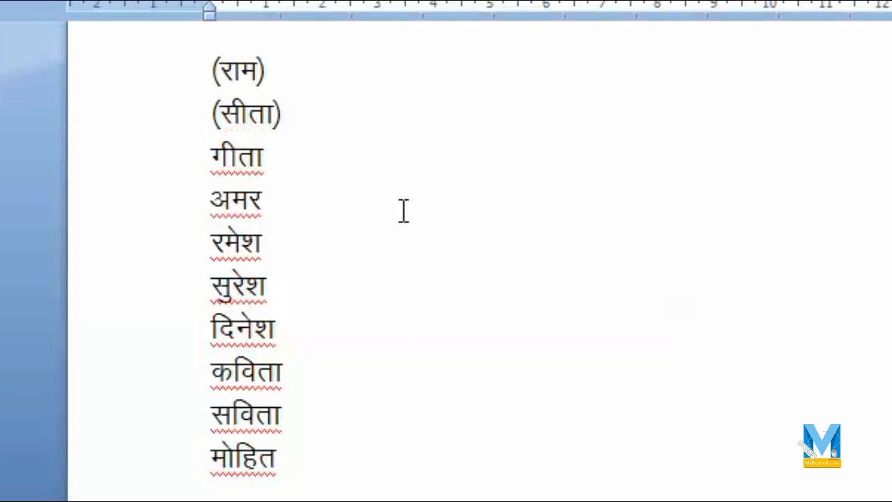